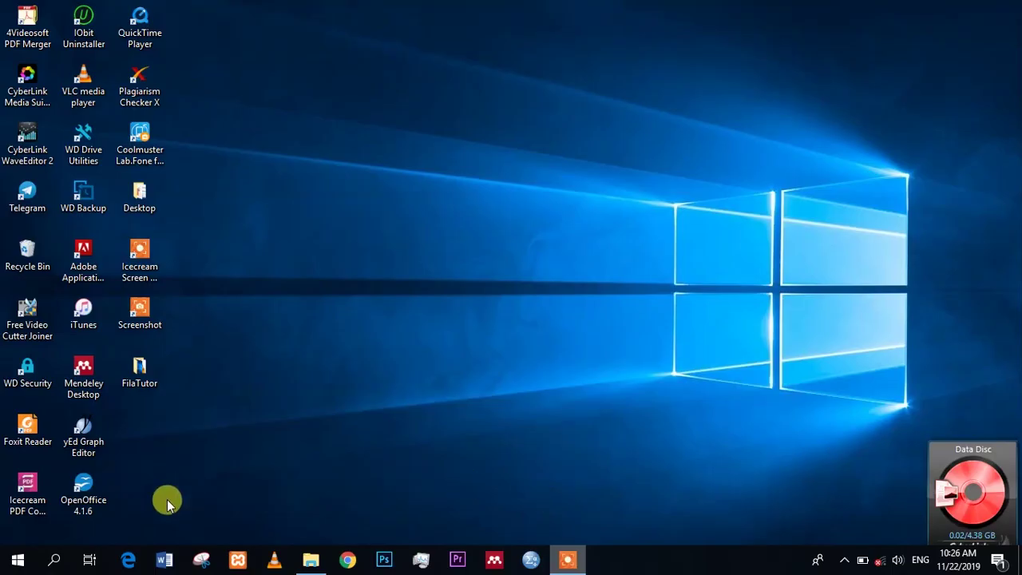
- Launch Excel 2016 through Windows search and start a blank workbook
click(56, 559)
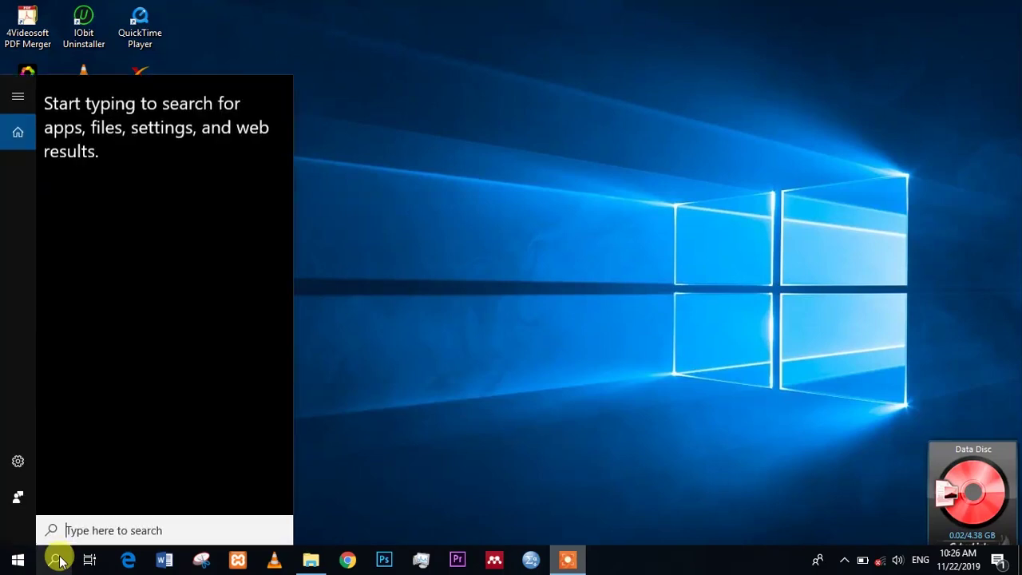
text(excel)
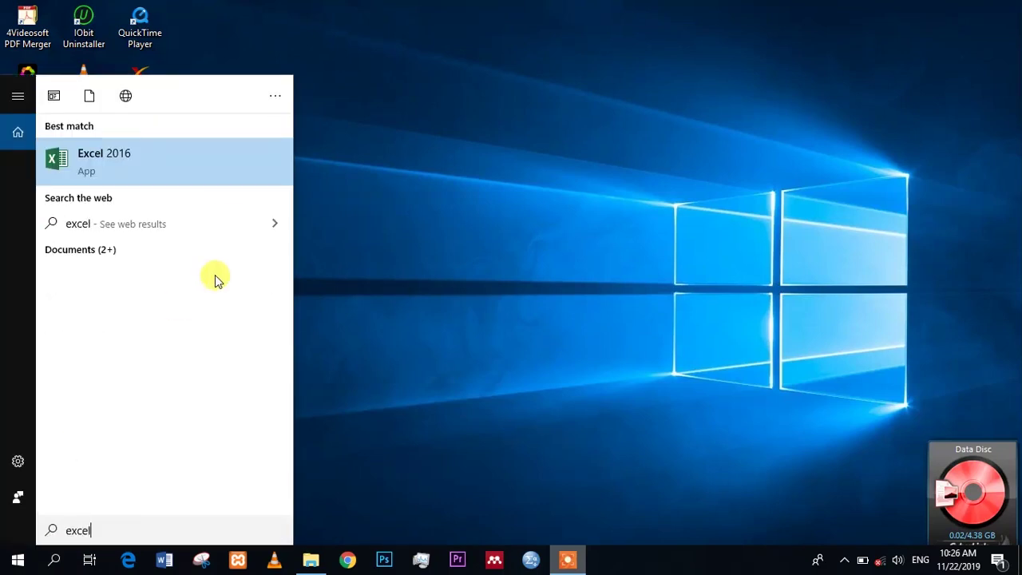
click(205, 168)
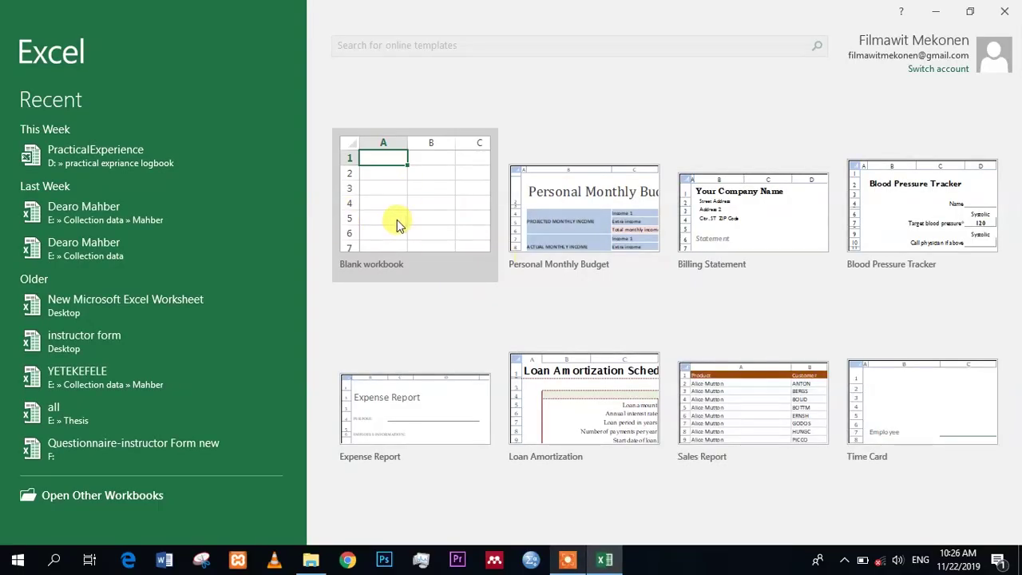
click(392, 227)
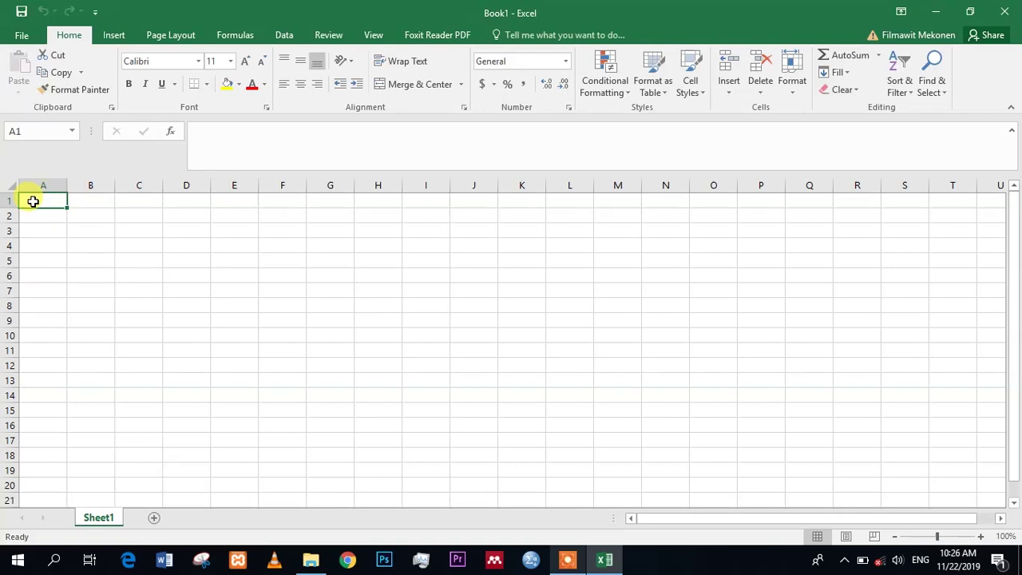
- Enter headers First Name, Last Name, Email, Mobile Number and University across A1:E1
text(First Name)
key(Tab)
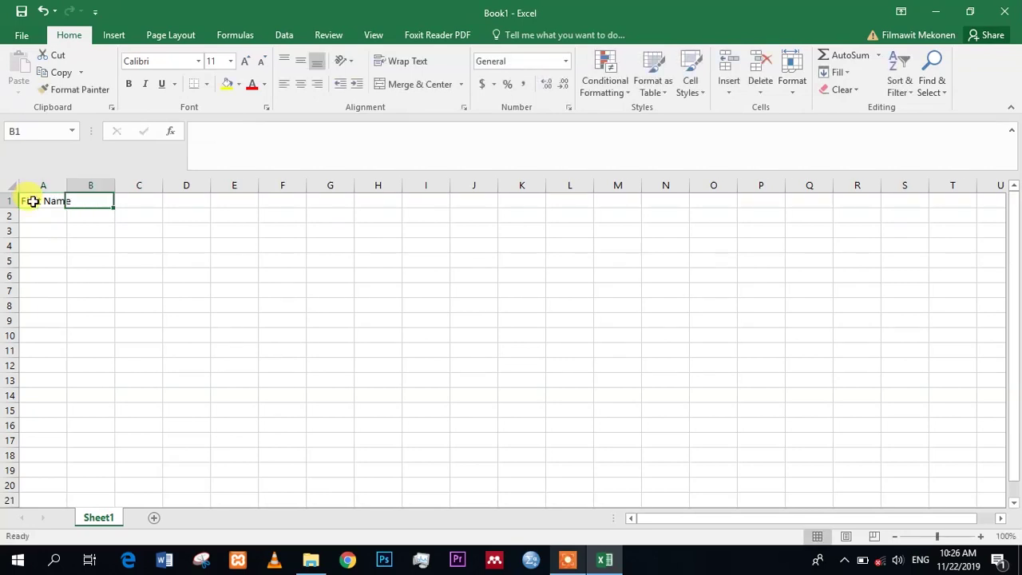
text(Last Name)
key(Tab)
text(Email)
key(Tab)
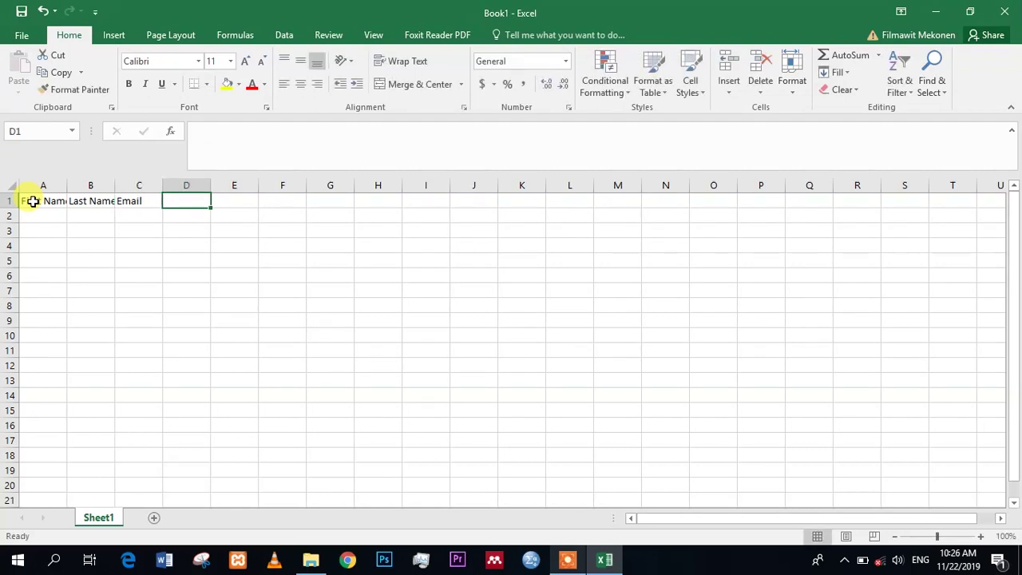
text(Mobile Number)
key(Tab)
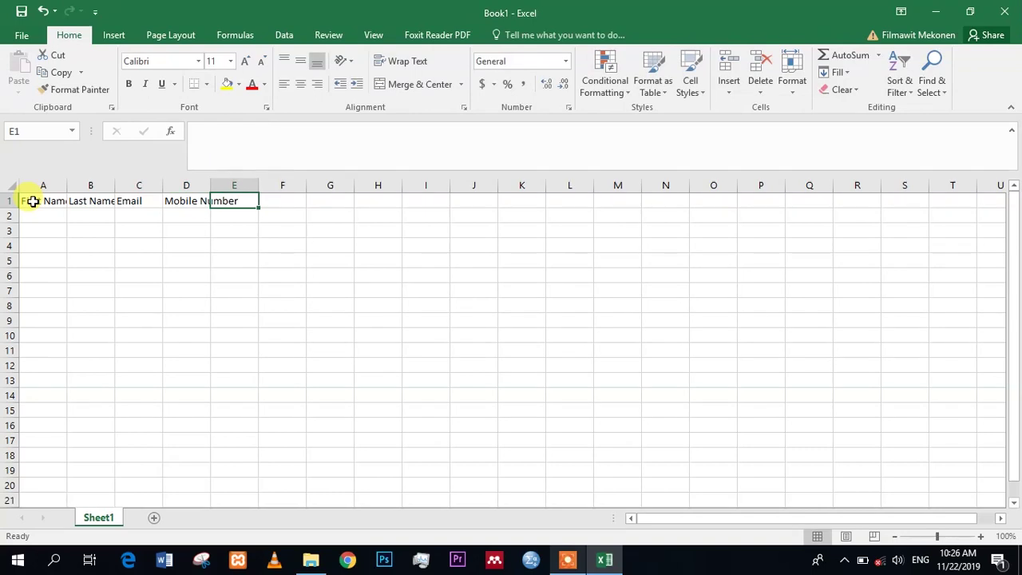
text(University)
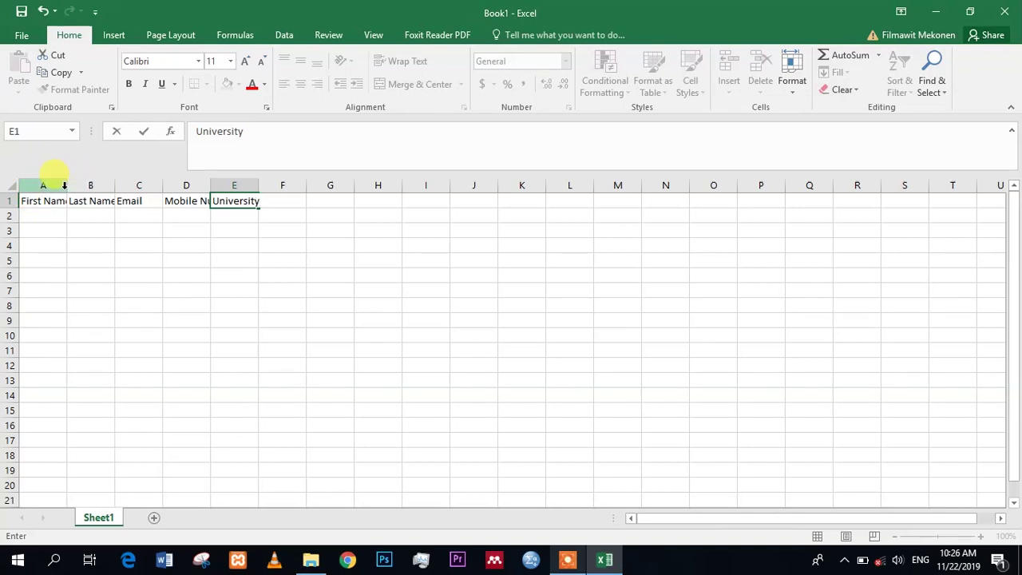
- Commit University in E1 and widen columns A, B and D to fit their headers
click(56, 204)
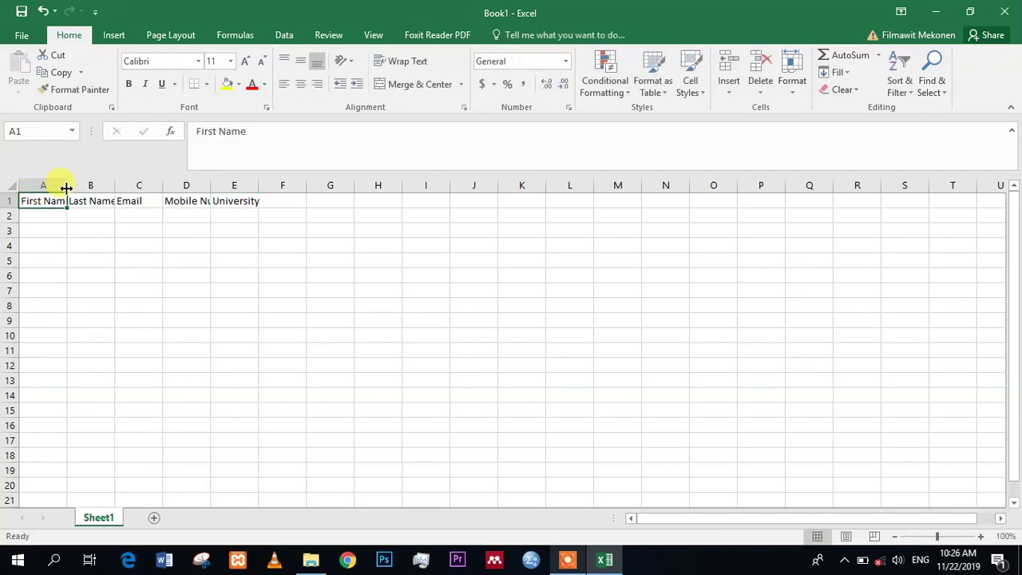
drag(67, 185, 80, 185)
click(110, 199)
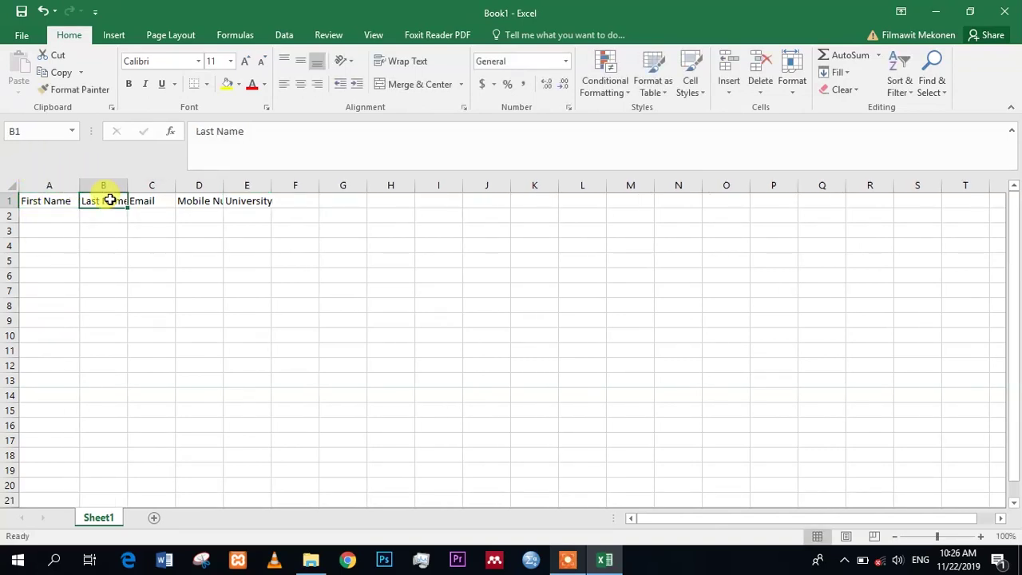
drag(129, 185, 139, 188)
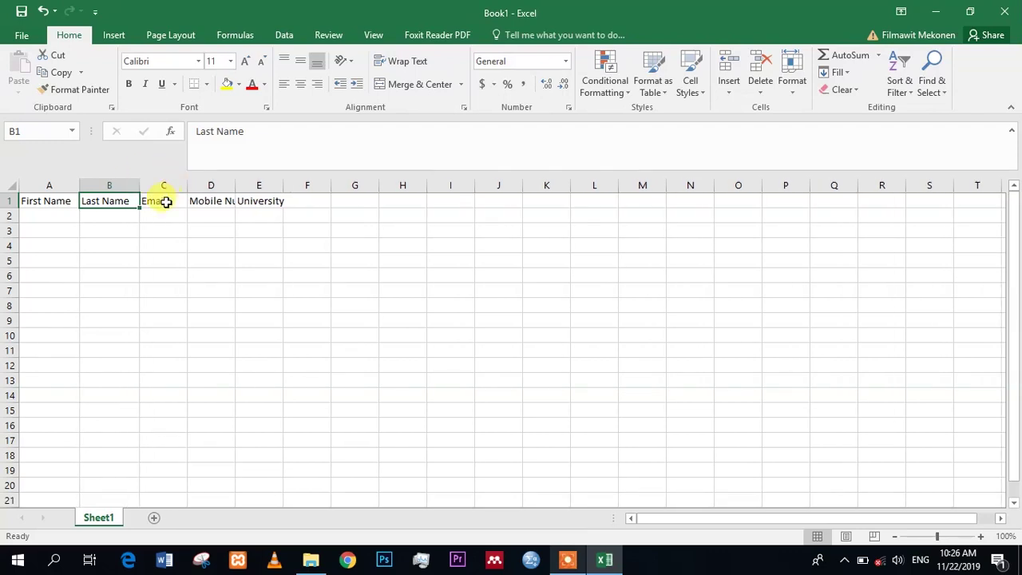
click(166, 200)
drag(234, 185, 325, 187)
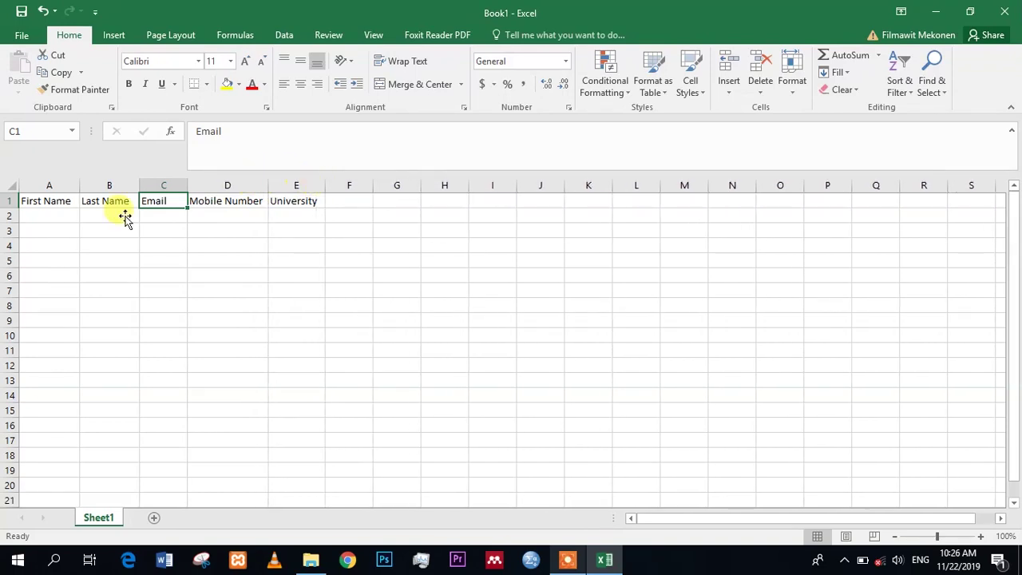
- Select the header range A1:E1
click(38, 204)
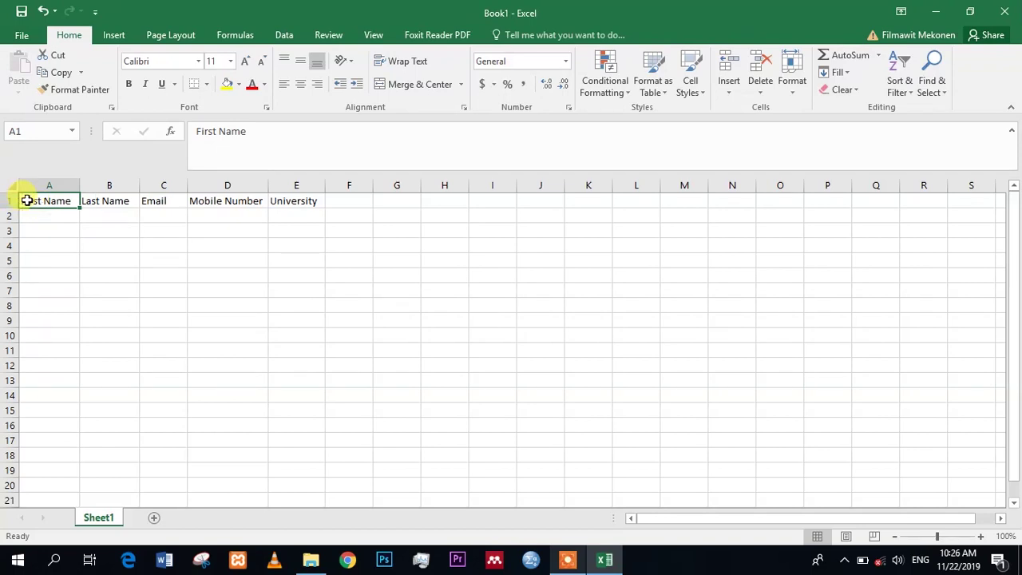
drag(153, 202, 283, 203)
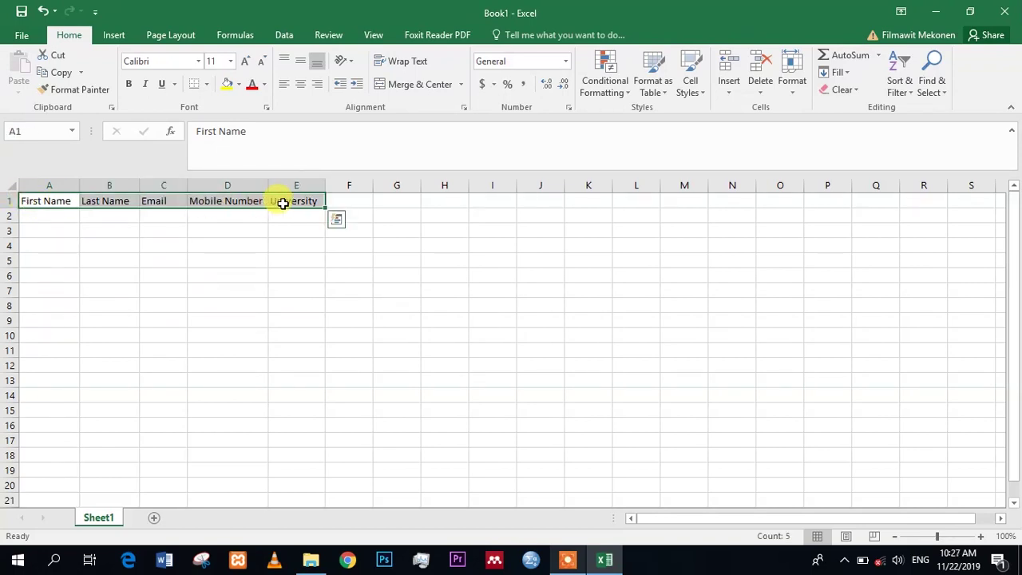
click(114, 36)
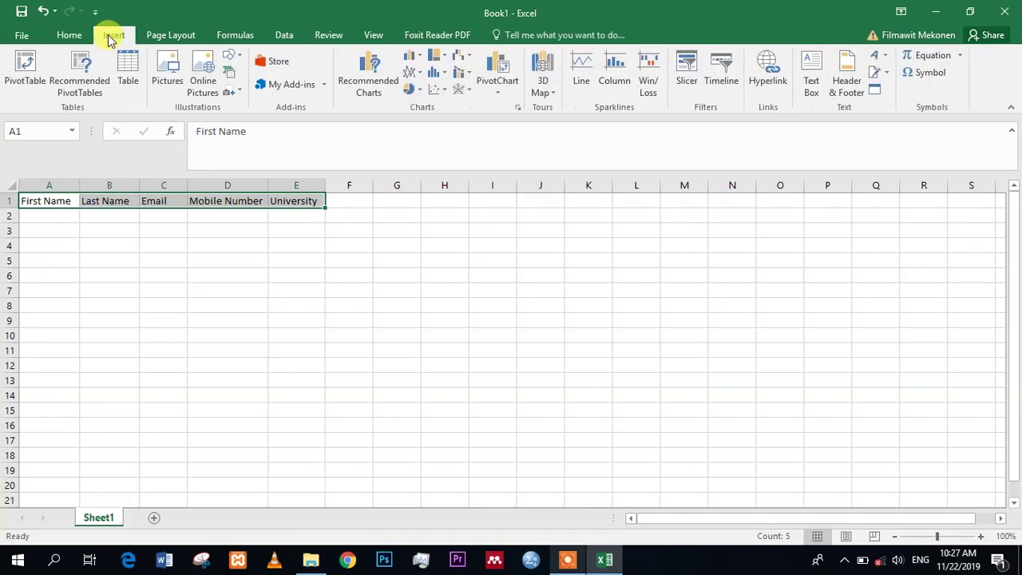
- Convert A1:E1 into Table1 with 'My table has headers', then open Excel Options
click(130, 80)
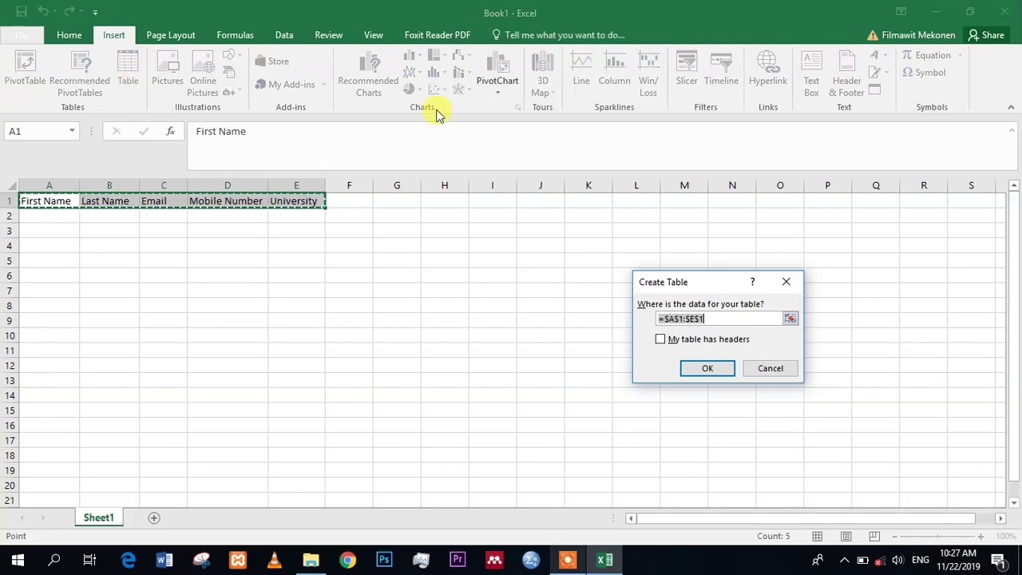
click(662, 342)
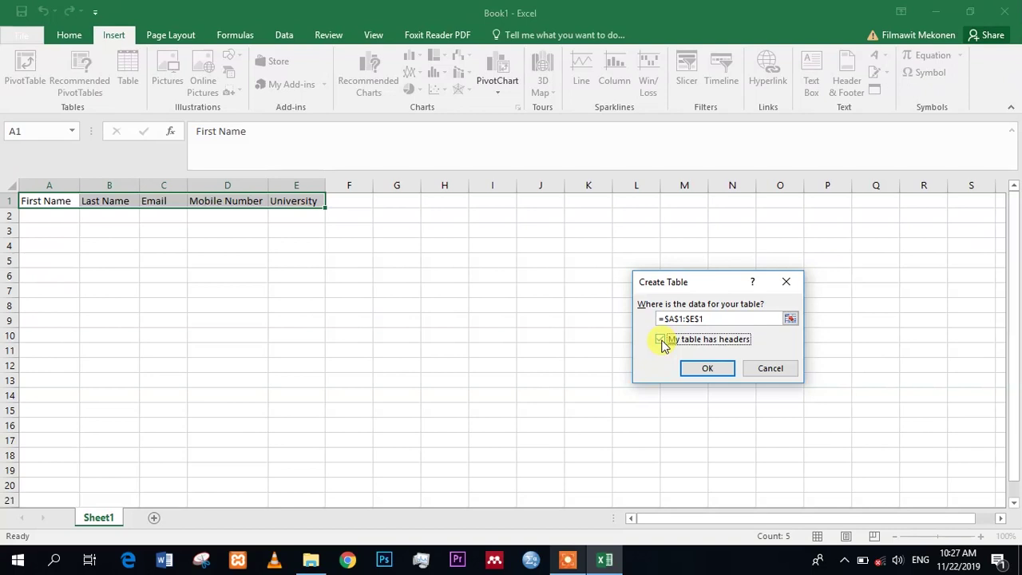
click(693, 372)
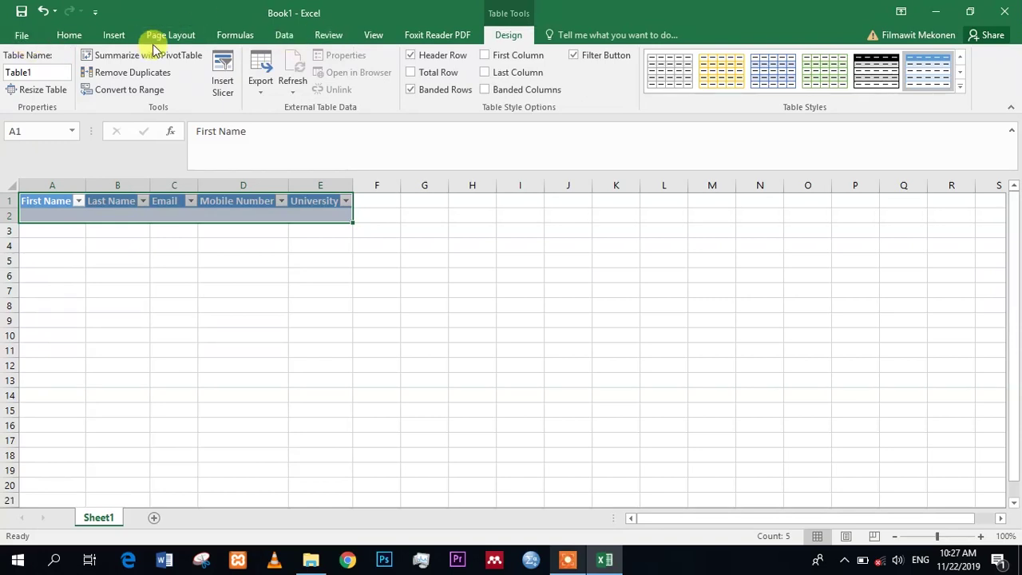
click(22, 35)
click(34, 372)
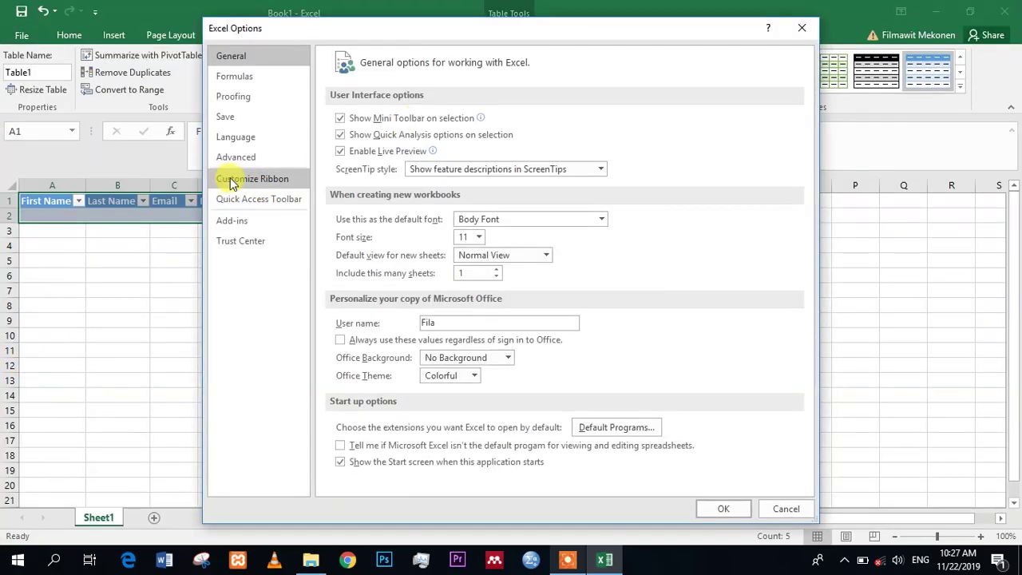
- In Customize Ribbon, list Commands Not in the Ribbon and add a new custom tab
click(243, 182)
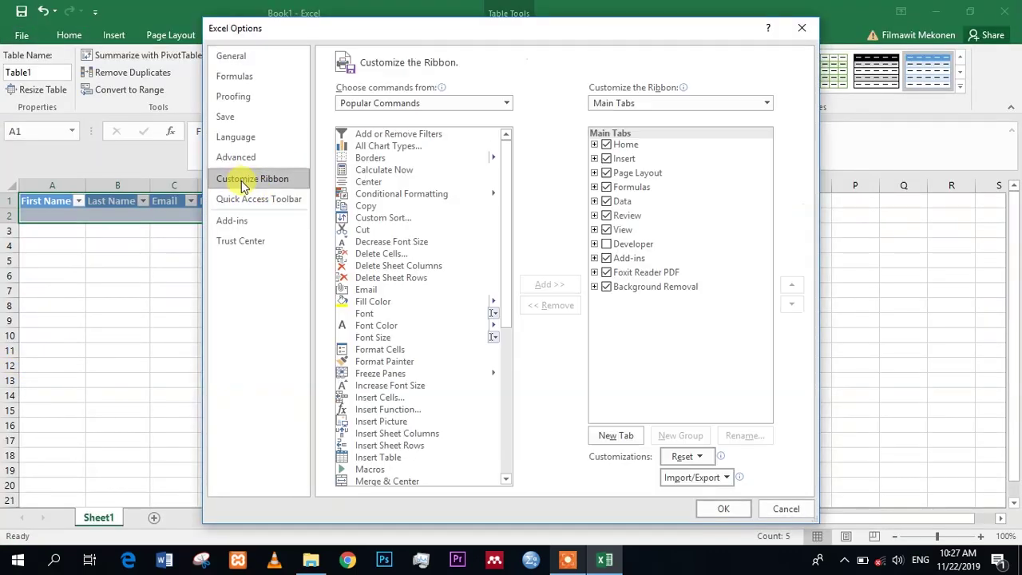
click(392, 103)
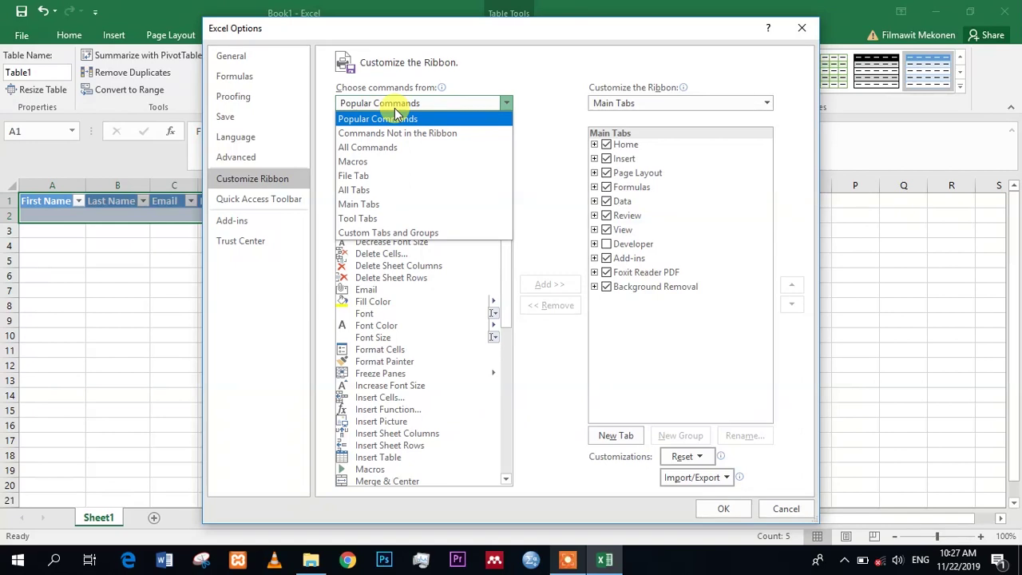
click(399, 133)
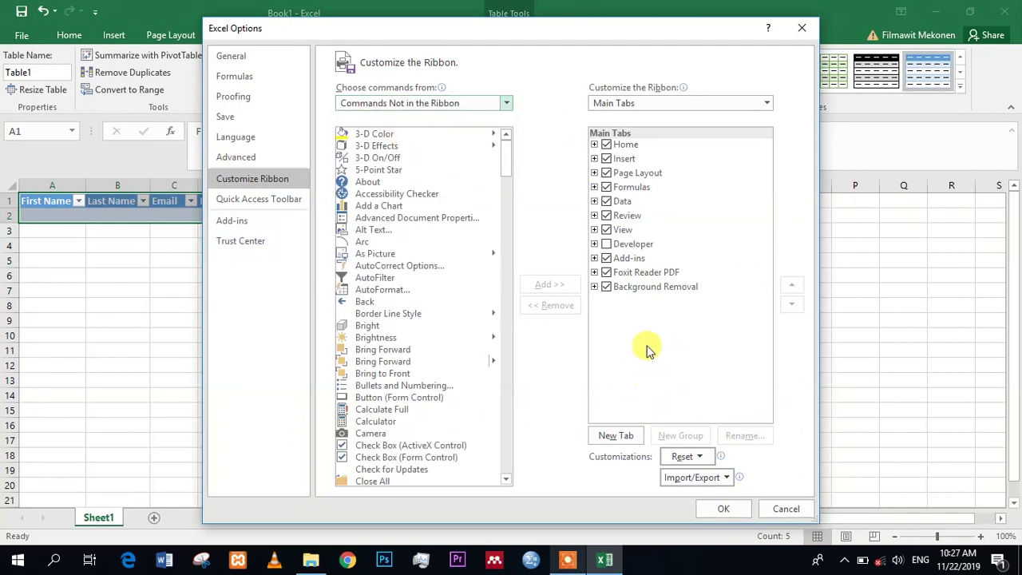
click(620, 439)
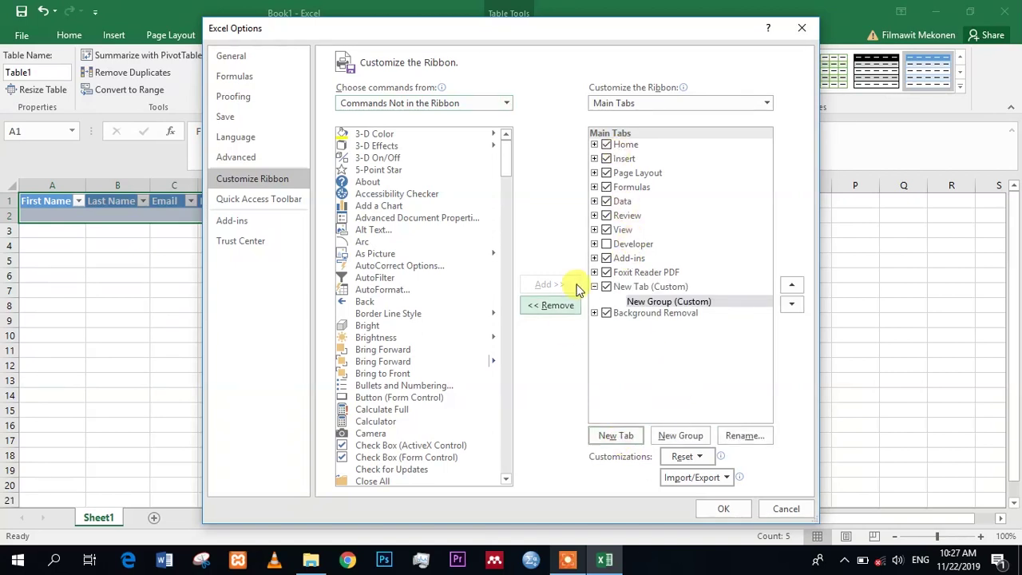
- Rename the new custom tab to 'Data Entry Form'
click(635, 288)
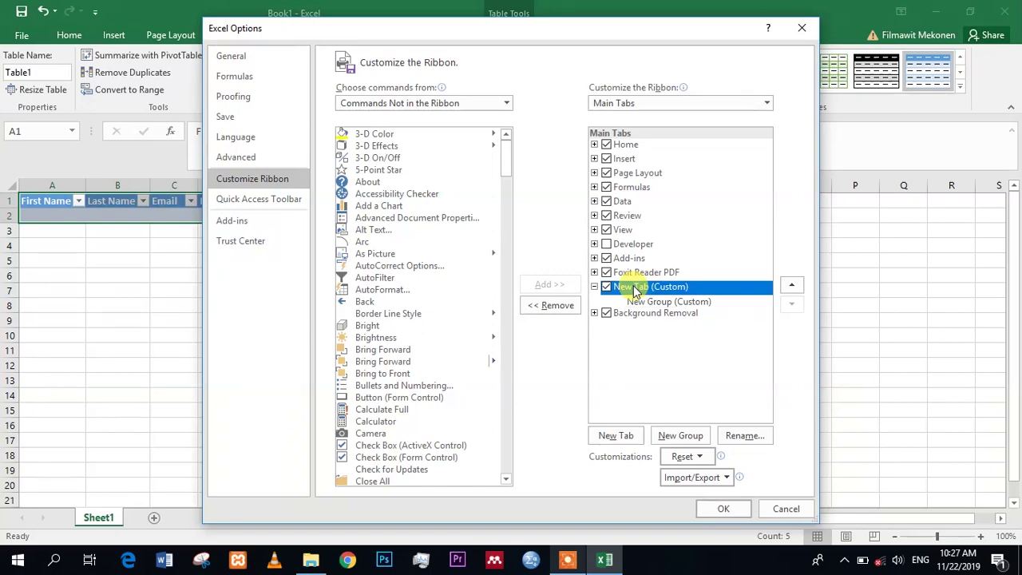
click(739, 438)
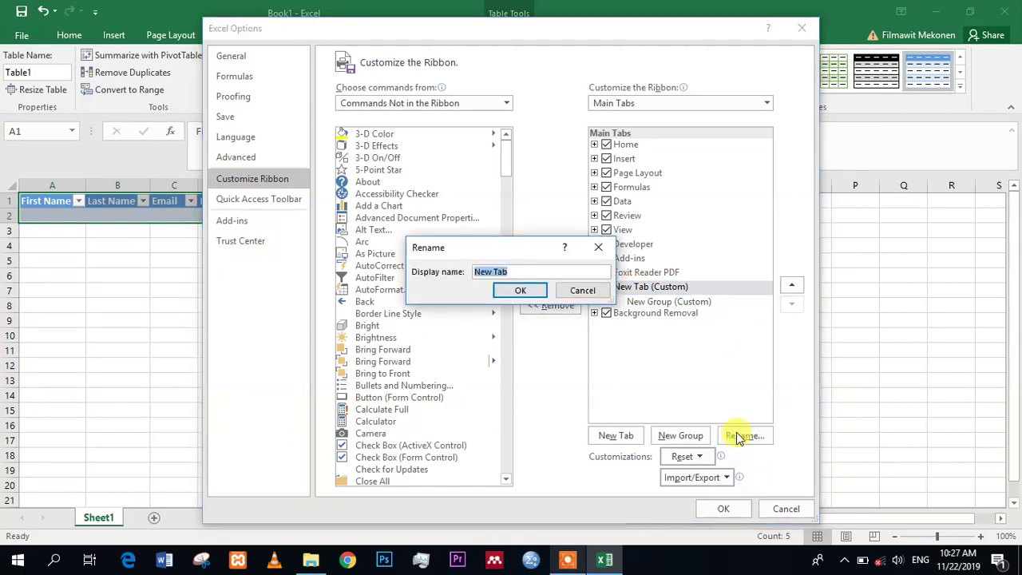
text(Data Entry Forma)
key(BackSpace)
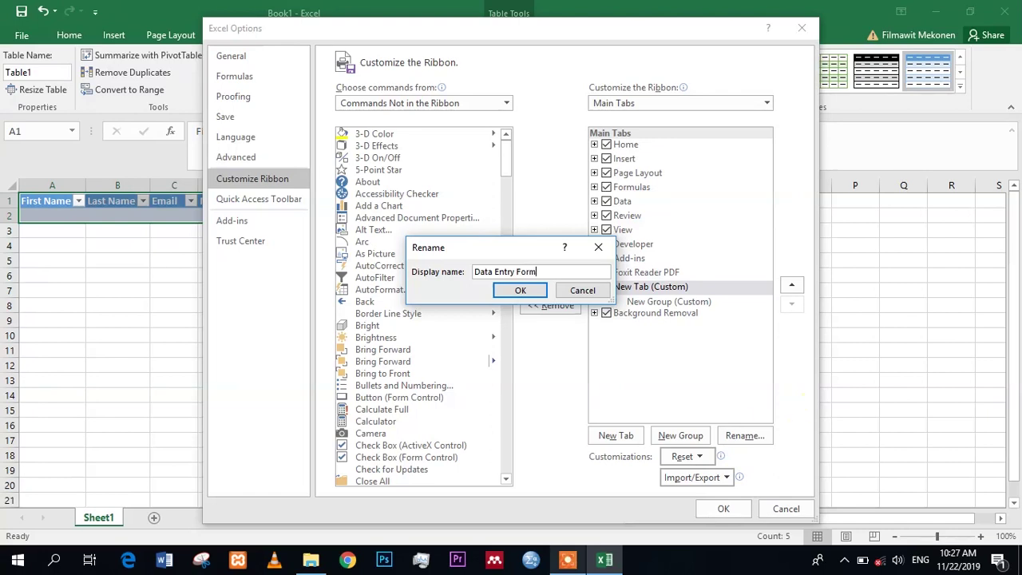
click(520, 291)
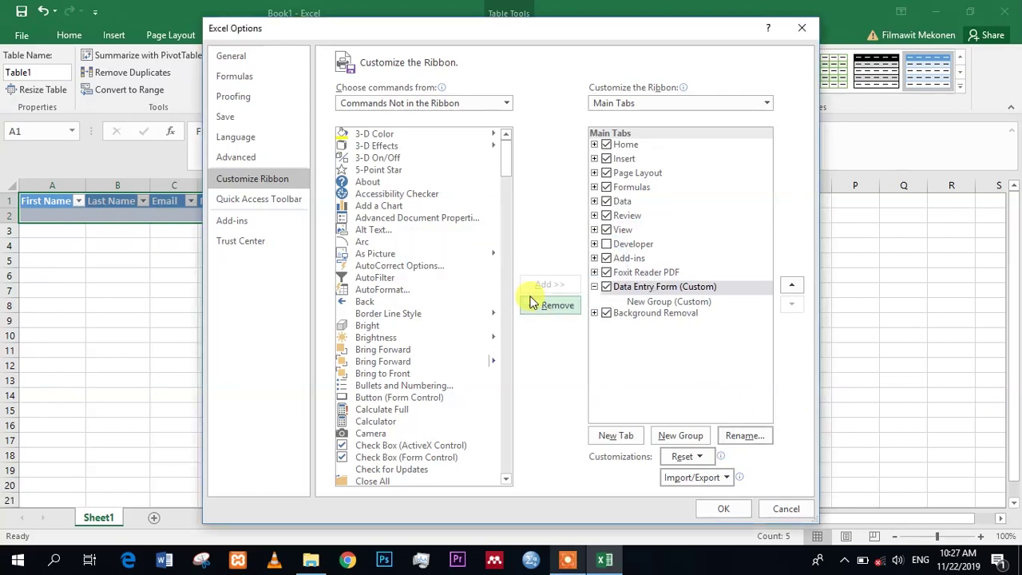
- Add the Form command to the tab's New Group (Custom) and save the ribbon changes
click(661, 304)
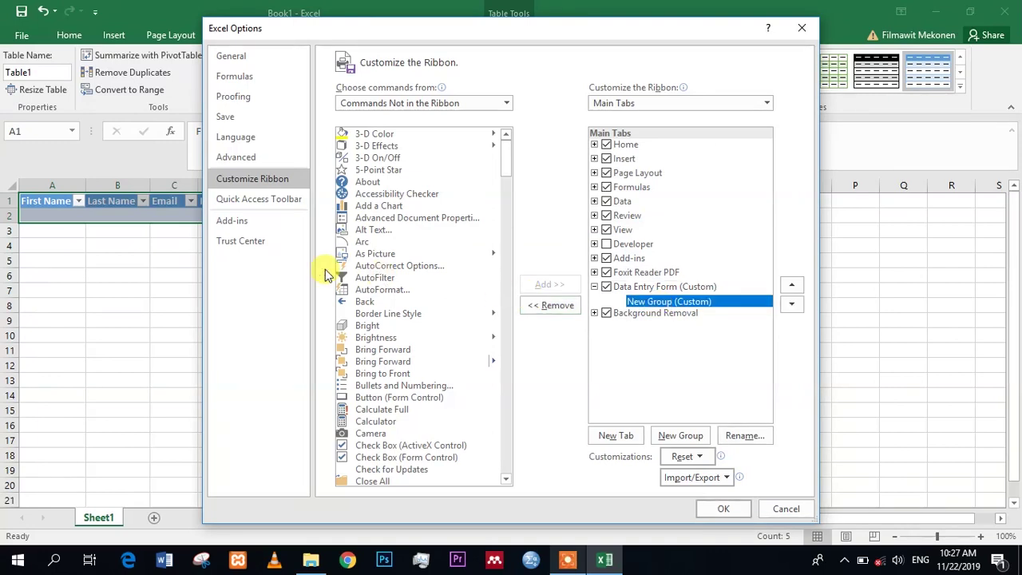
drag(508, 171, 504, 220)
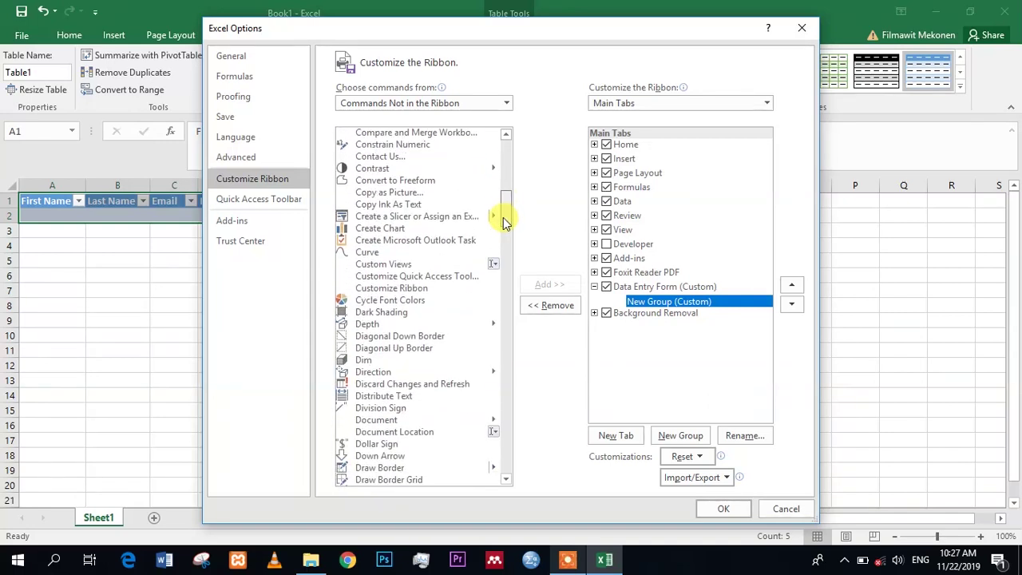
drag(505, 219, 509, 268)
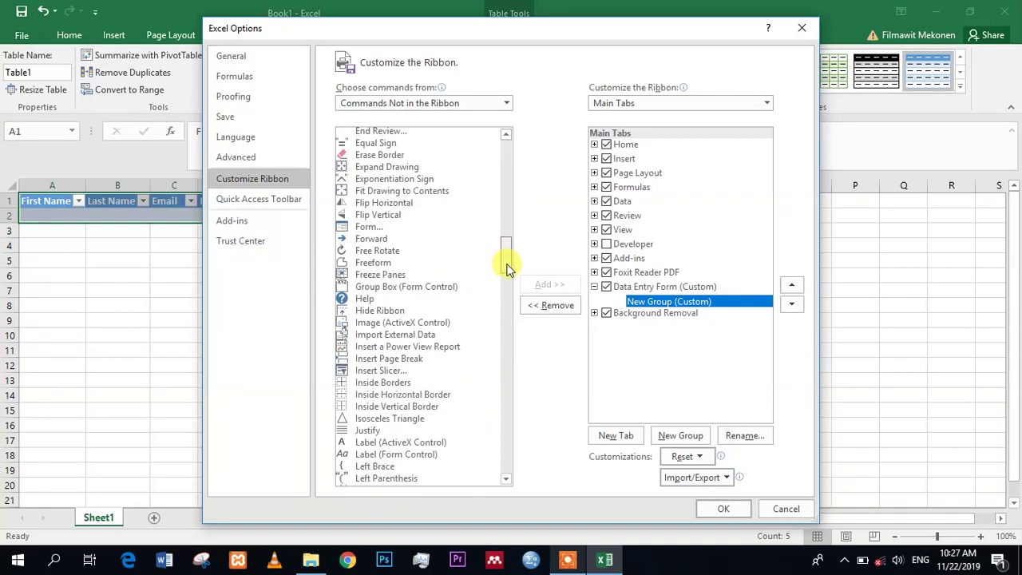
click(365, 228)
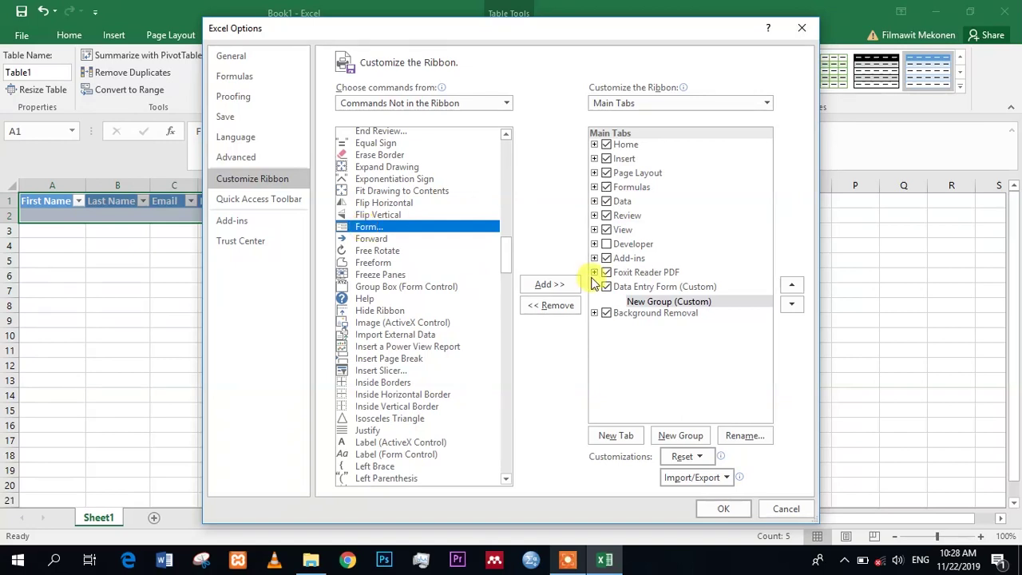
click(559, 287)
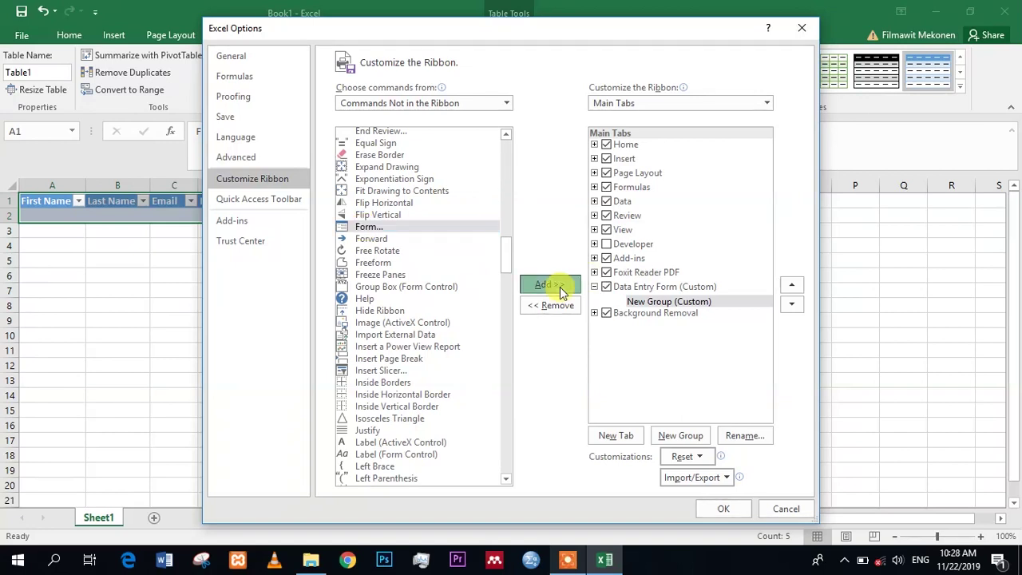
click(733, 510)
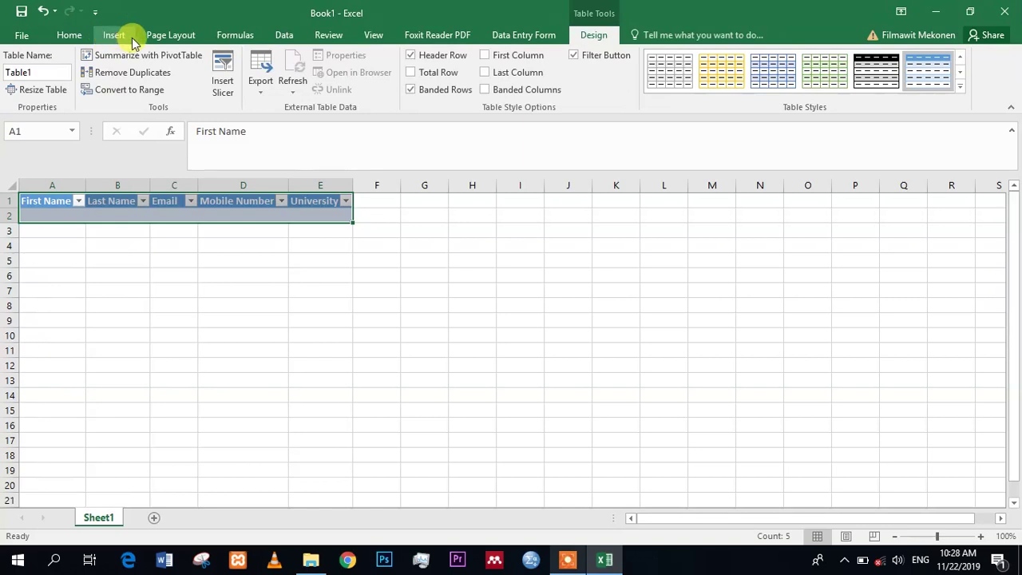
- Open the data entry form from the Data Entry Form tab and nudge it up-left
click(523, 36)
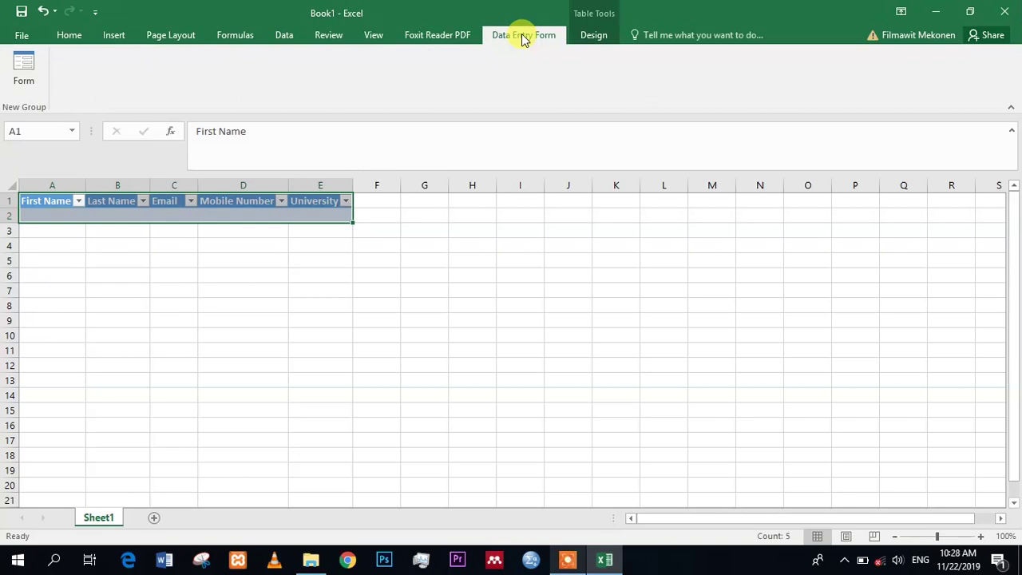
click(24, 67)
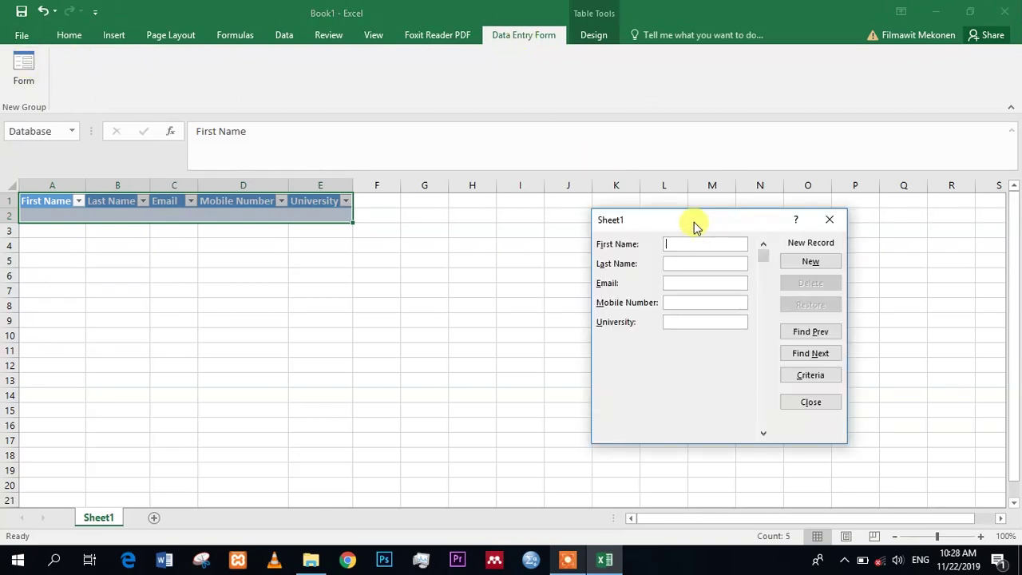
drag(693, 220, 688, 214)
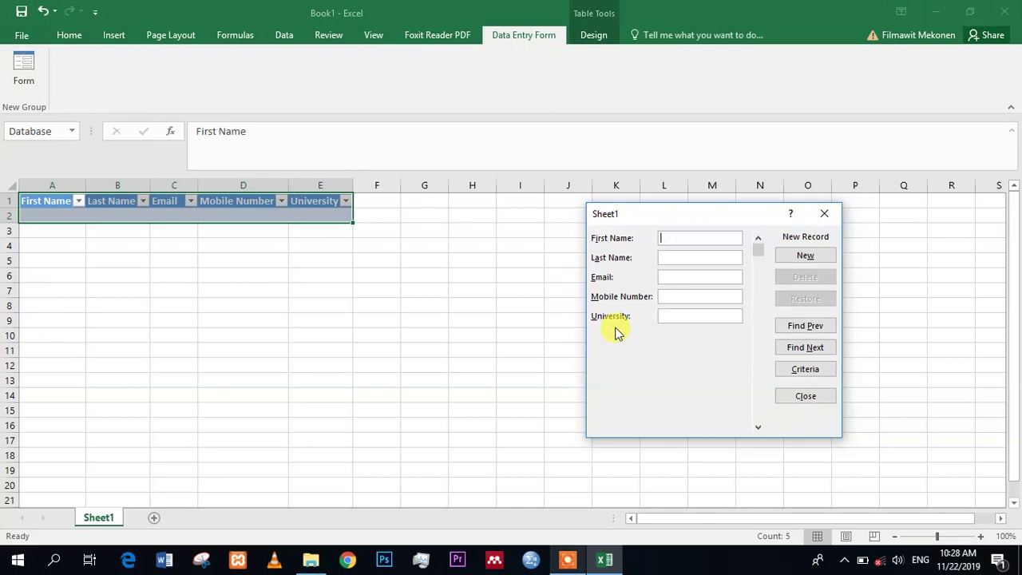
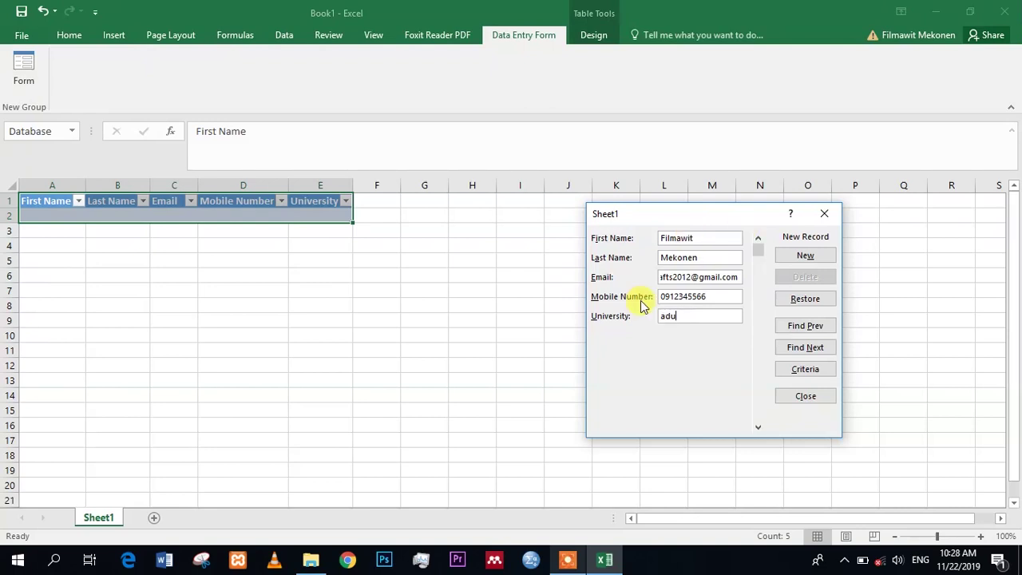
- Fill in the first contact's name, e-mail, mobile number and university, saving it as row 2
key(Return)
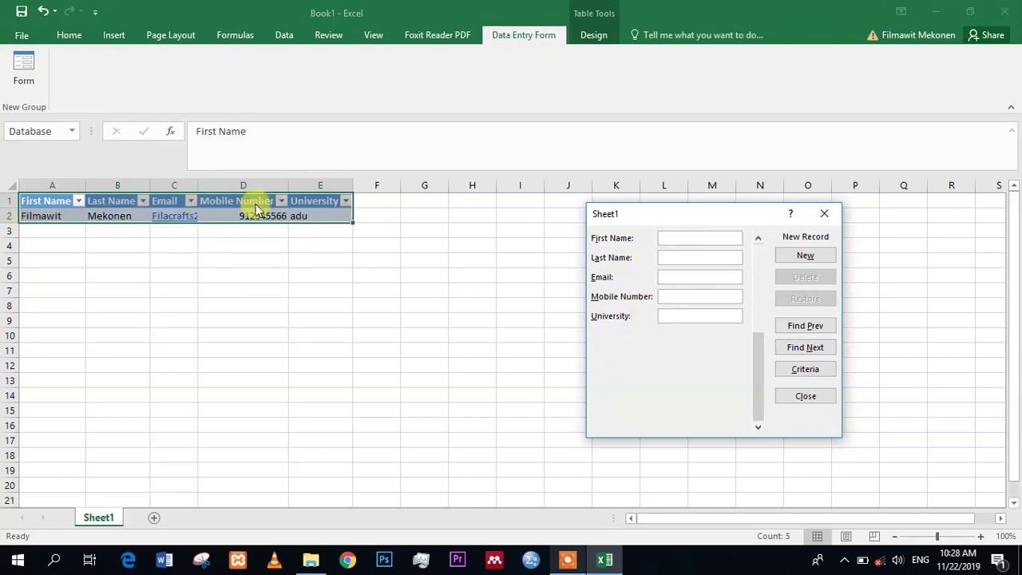
- Fill in the second contact's fields with university mu and save it as row 3
text(f)
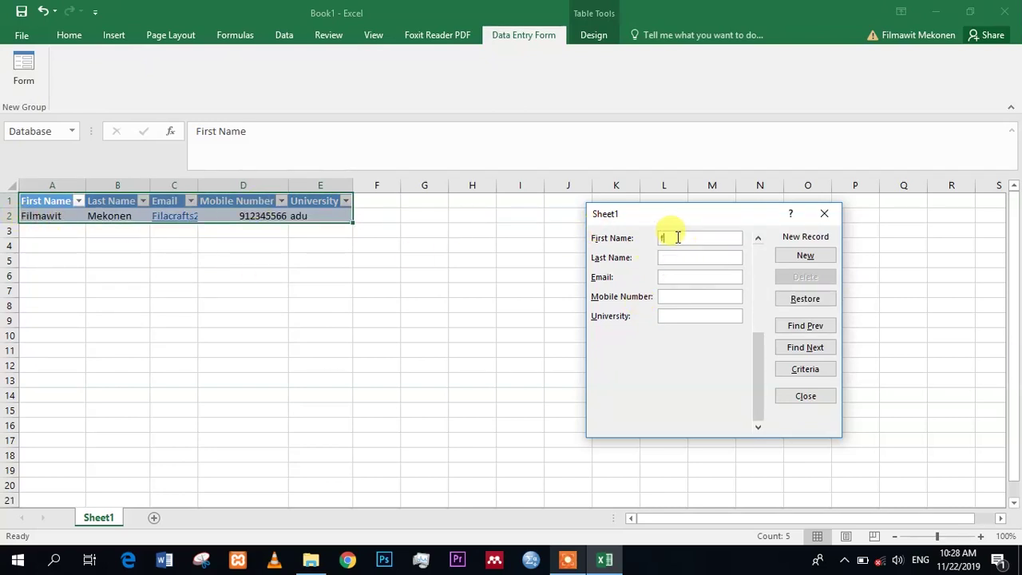
text(reertret)
key(Tab)
text(ewrre)
text(4)
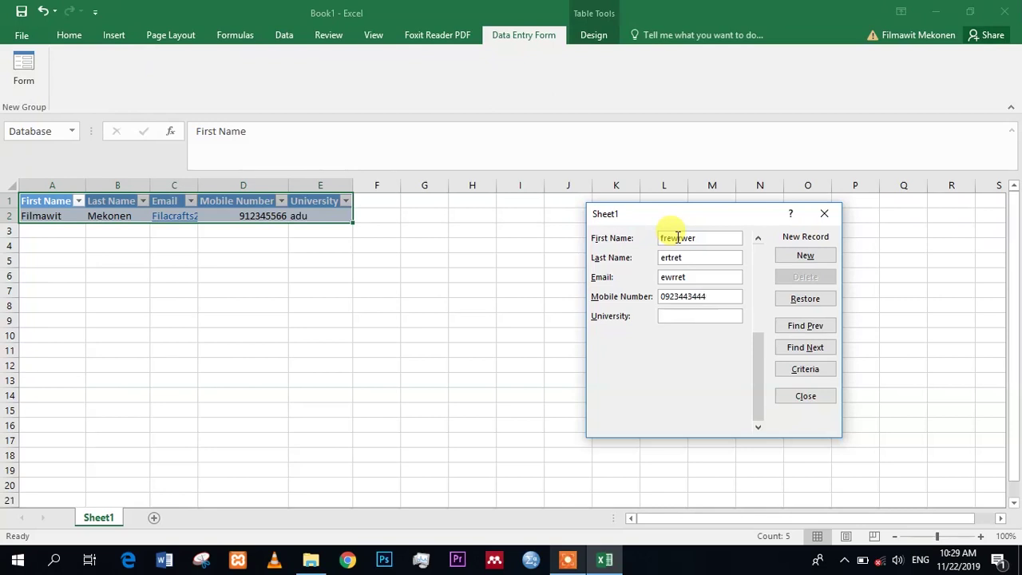
text(mu)
key(Return)
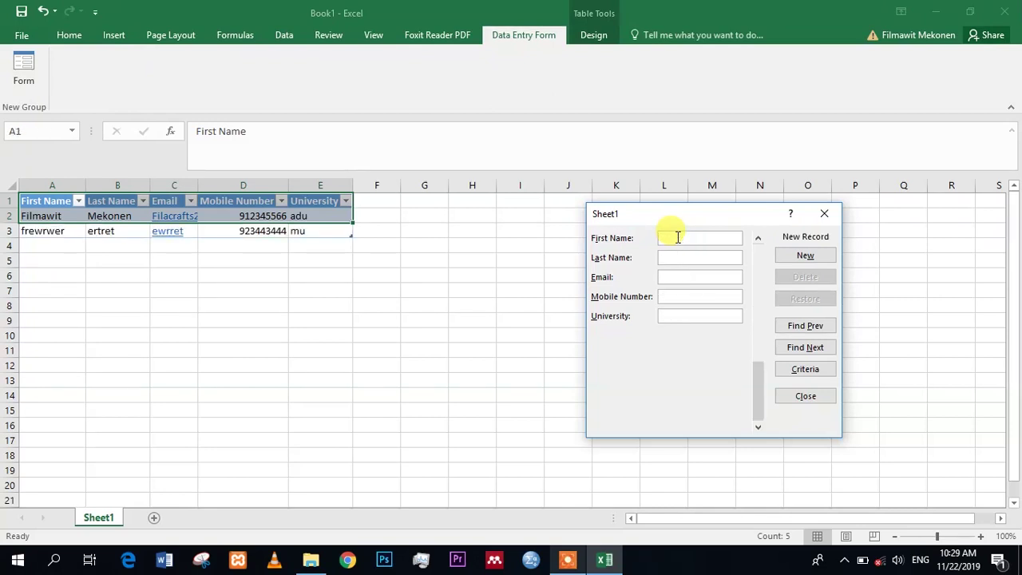